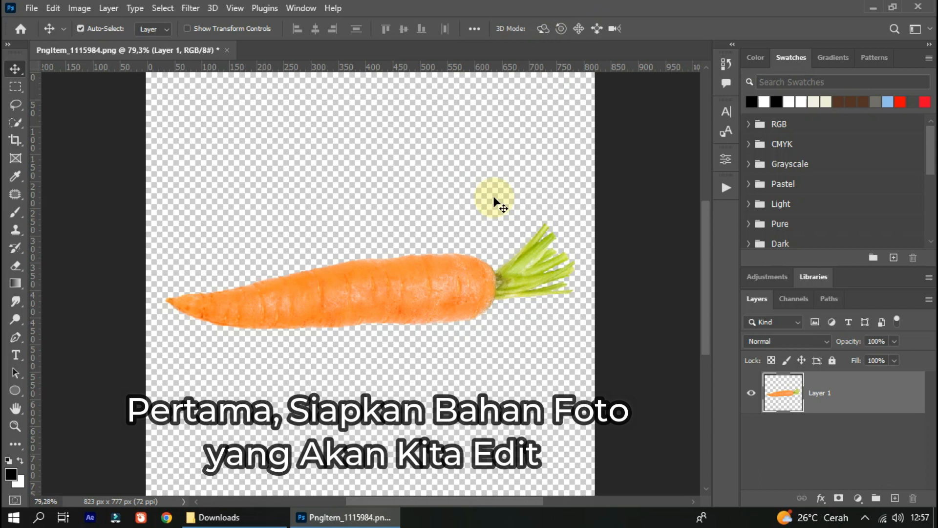
- Add a white (ffffff) solid color fill layer and place it below the carrot layer
left_click(859, 498)
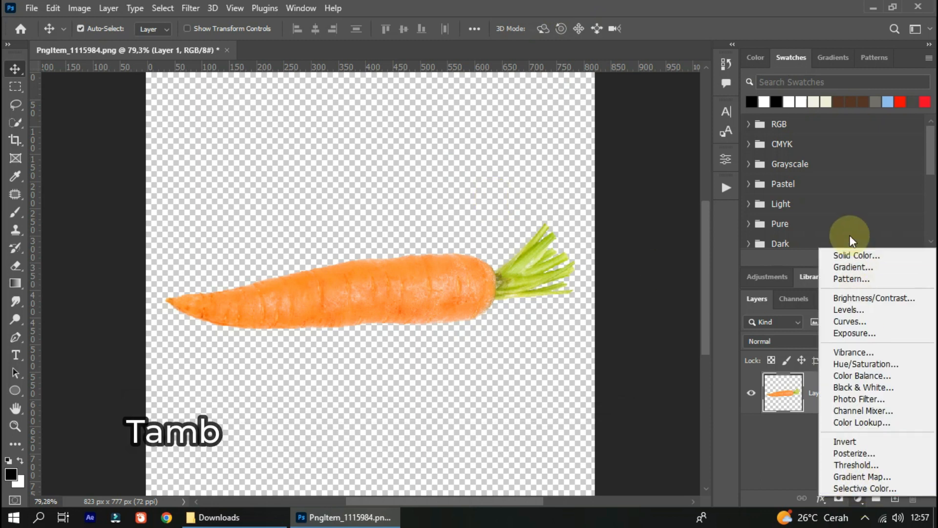
left_click(826, 254)
left_click_drag(699, 229, 493, 80)
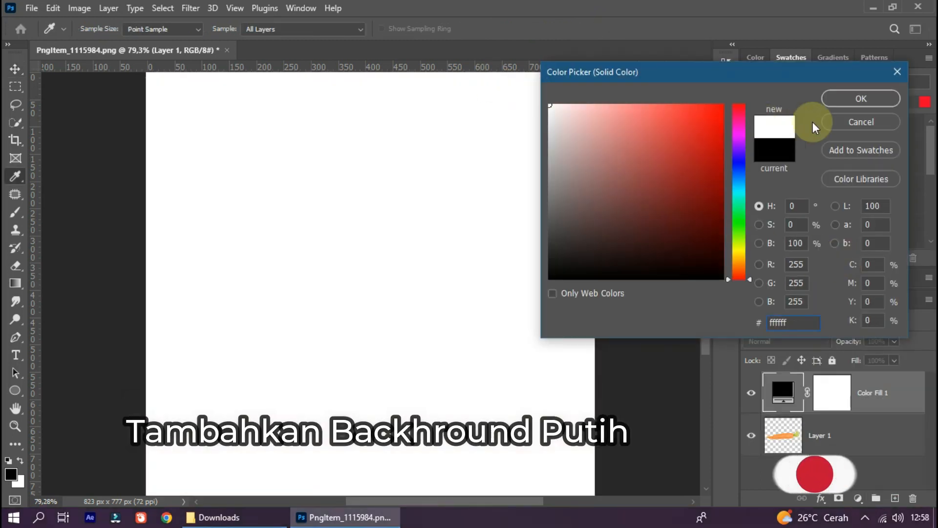
left_click(862, 98)
left_click_drag(849, 377, 872, 445)
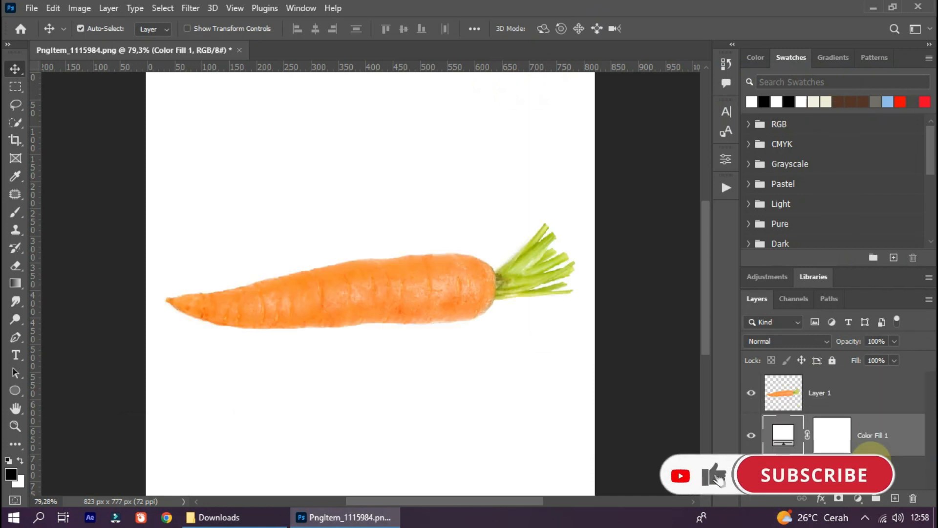
- Add the text WORTEL over the carrot on a new text layer above Layer 1
left_click(834, 396)
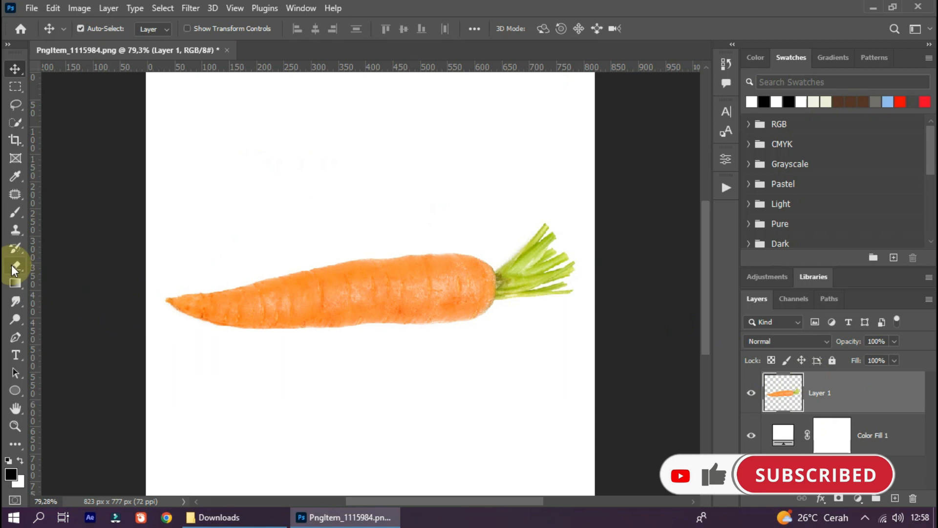
left_click(15, 355)
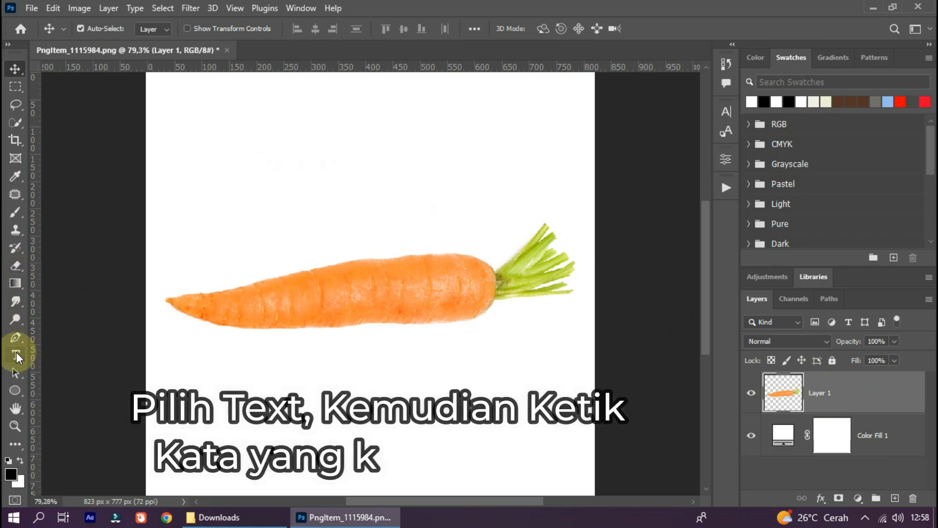
left_click(288, 309)
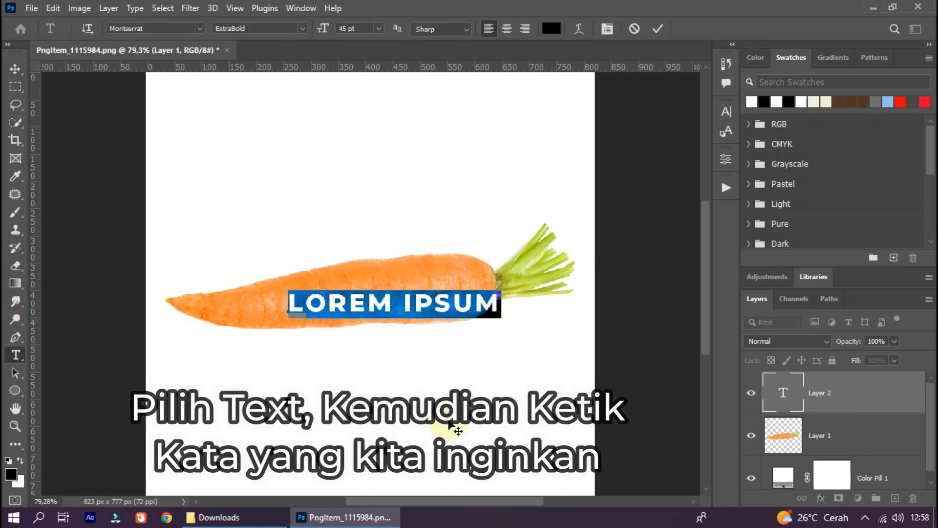
type("WO")
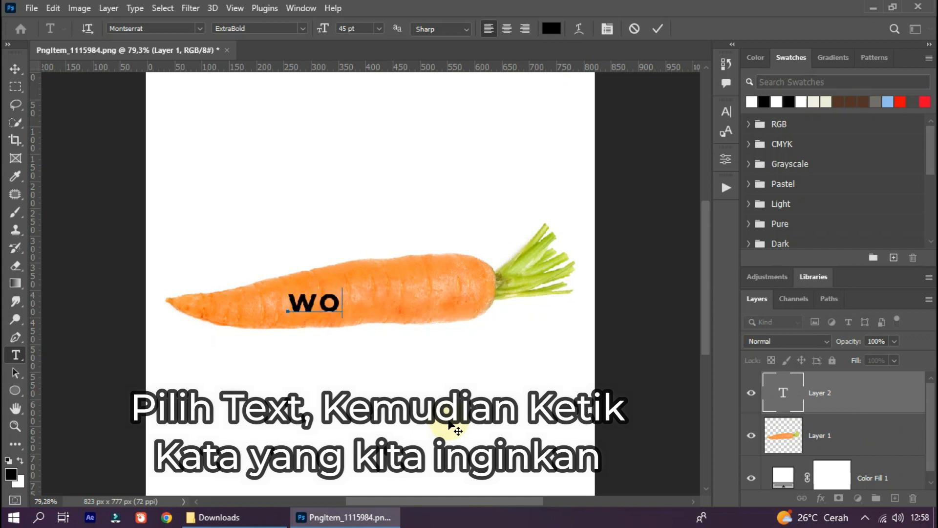
type("RTEL")
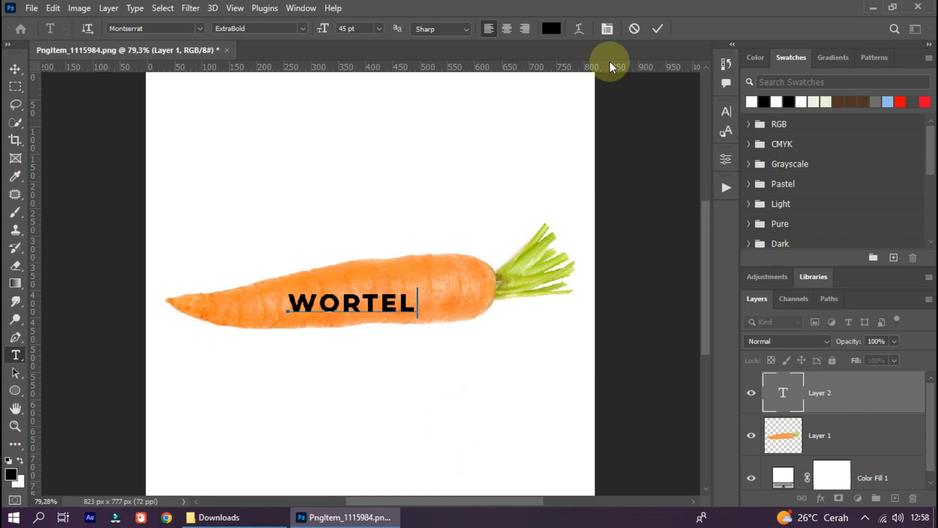
left_click(658, 29)
- Scale the WORTEL text to about 264% and rotate it about -6.5° so it follows the carrot's slant
key("ctrl+t")
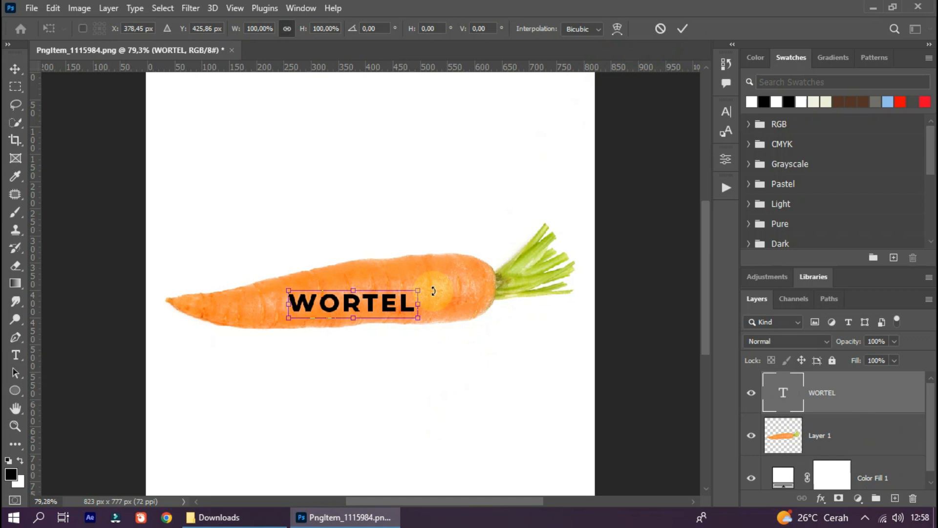
left_click_drag(419, 277, 491, 264)
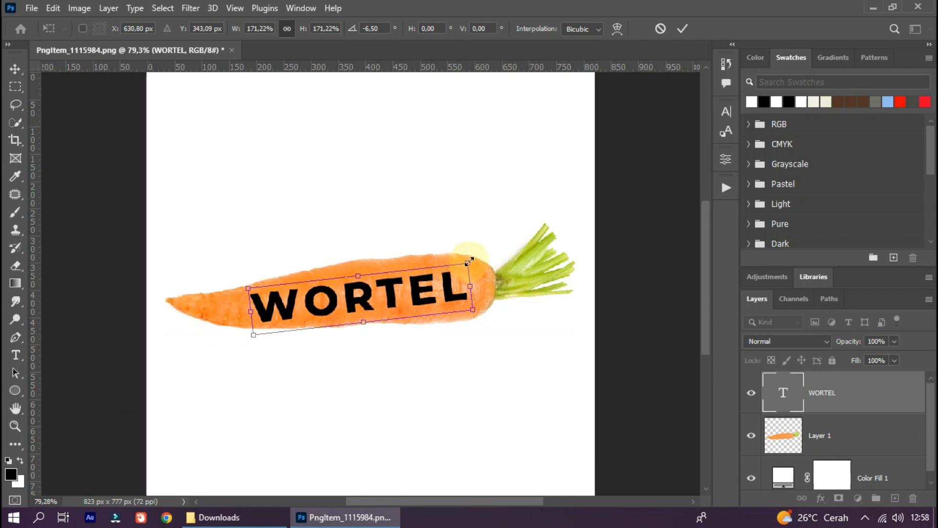
mouse_move(474, 259)
left_mouse_down()
mouse_move(489, 248)
mouse_move(460, 264)
left_mouse_up()
left_click_drag(401, 284, 478, 264)
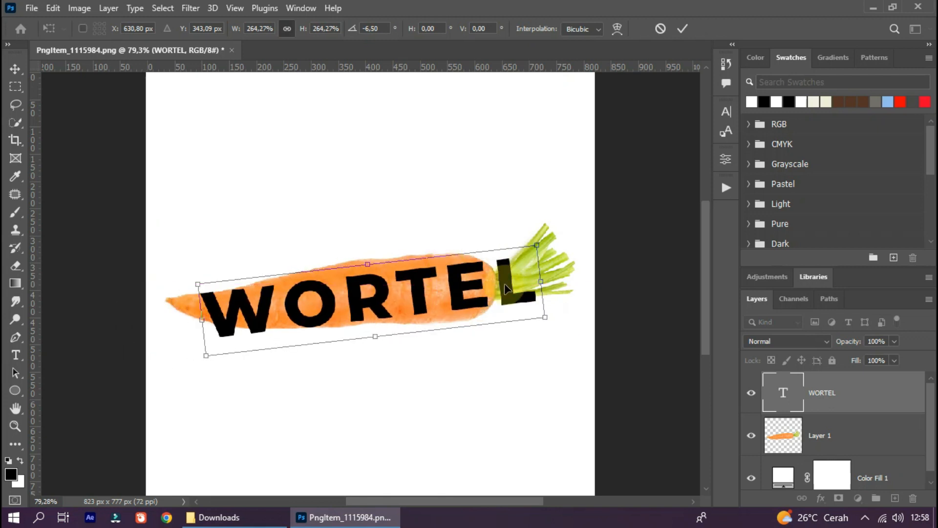
left_click(683, 28)
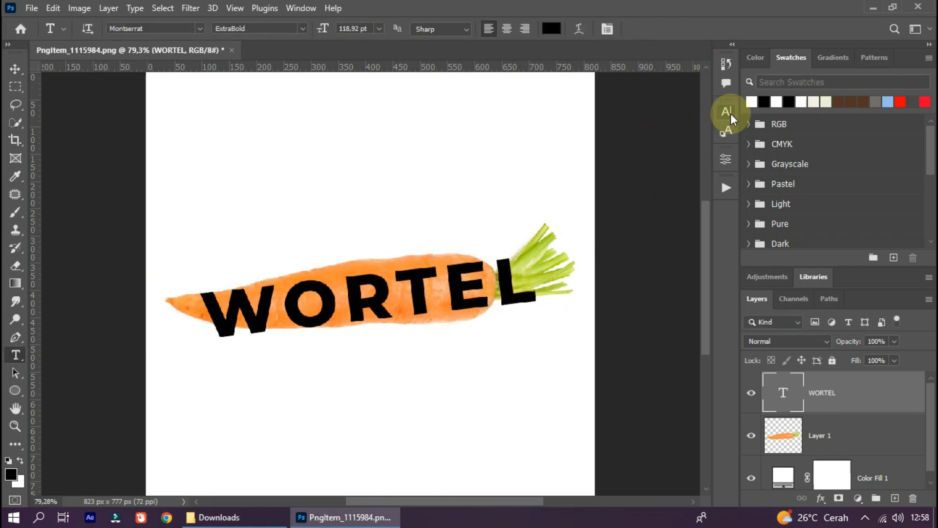
- Set the tracking of the WORTEL text to 0
left_click(726, 112)
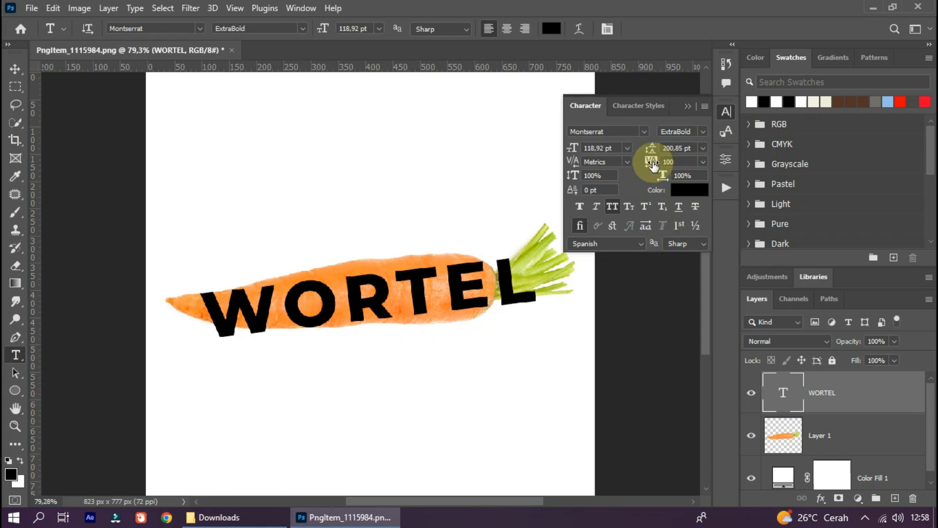
key("Return")
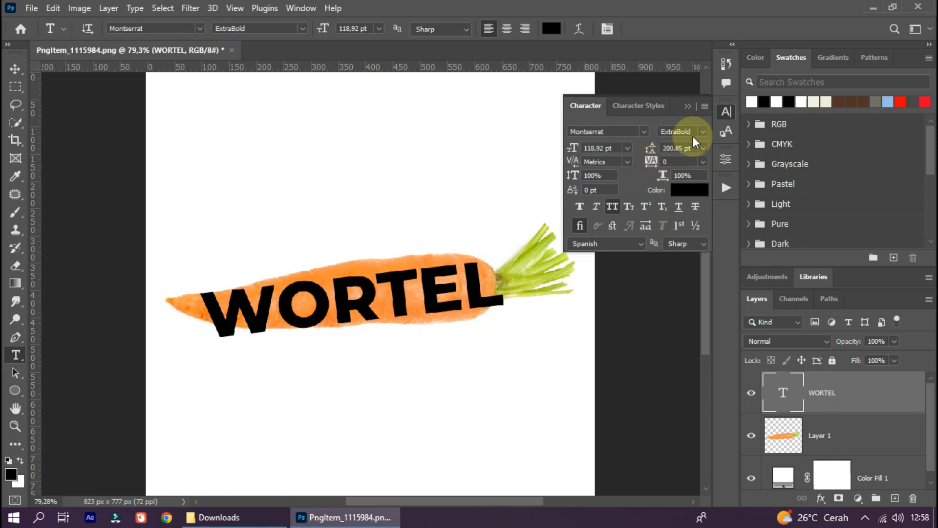
left_click(689, 107)
- Move the WORTEL text onto the carrot body and transform it to about 76% width, 84.5% height and 2.66° rotation
key("v")
left_click_drag(394, 289, 406, 283)
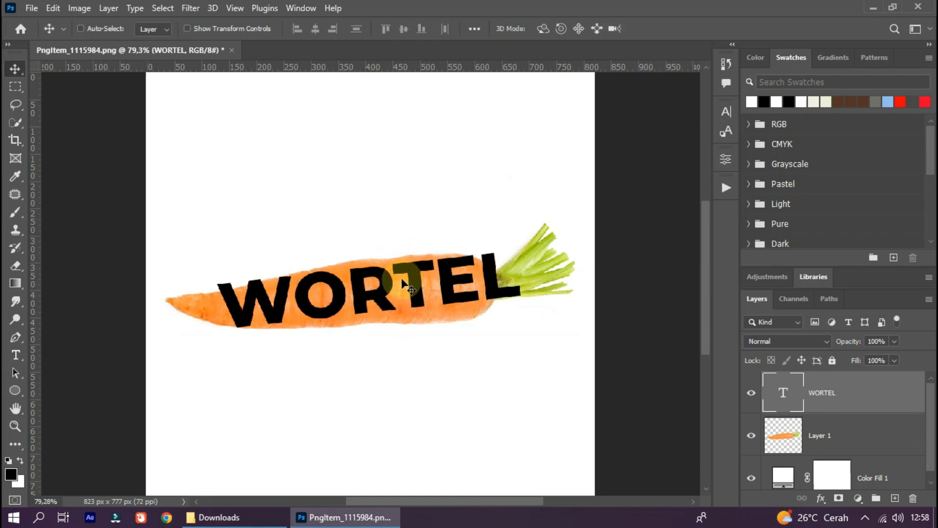
key("ctrl+t")
left_click_drag(537, 234, 480, 304)
mouse_move(192, 342)
left_mouse_down()
mouse_move(210, 361)
mouse_move(199, 346)
left_mouse_up()
left_click_drag(289, 301, 298, 305)
left_click_drag(565, 225, 565, 234)
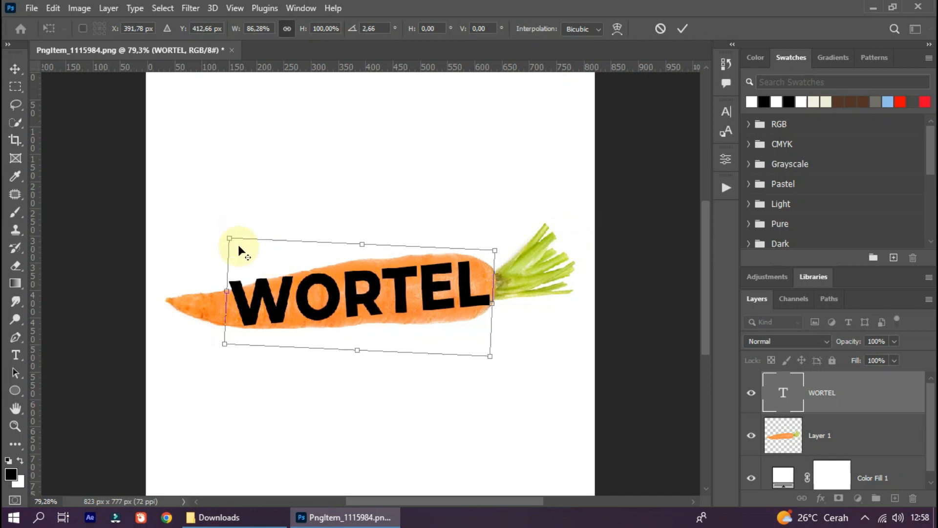
left_click_drag(230, 239, 245, 248)
double_click(350, 295)
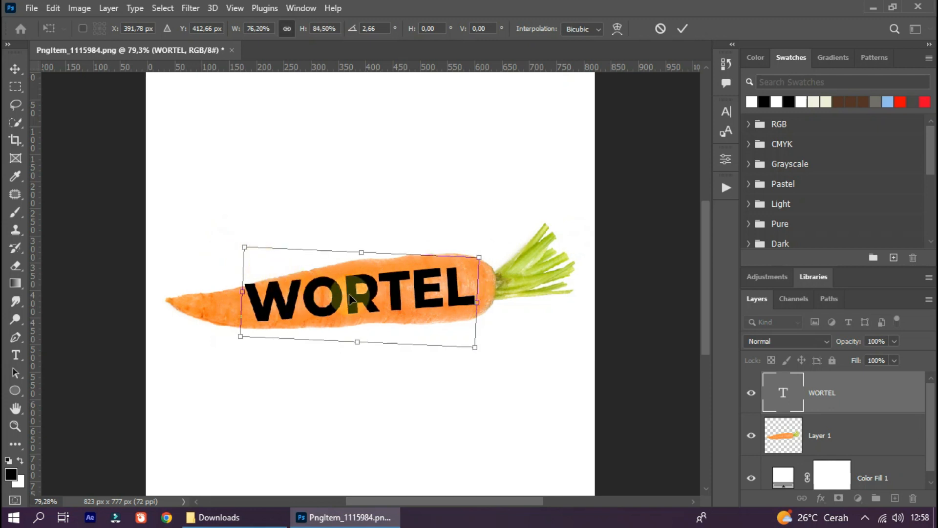
key("ctrl+t")
right_click(393, 291)
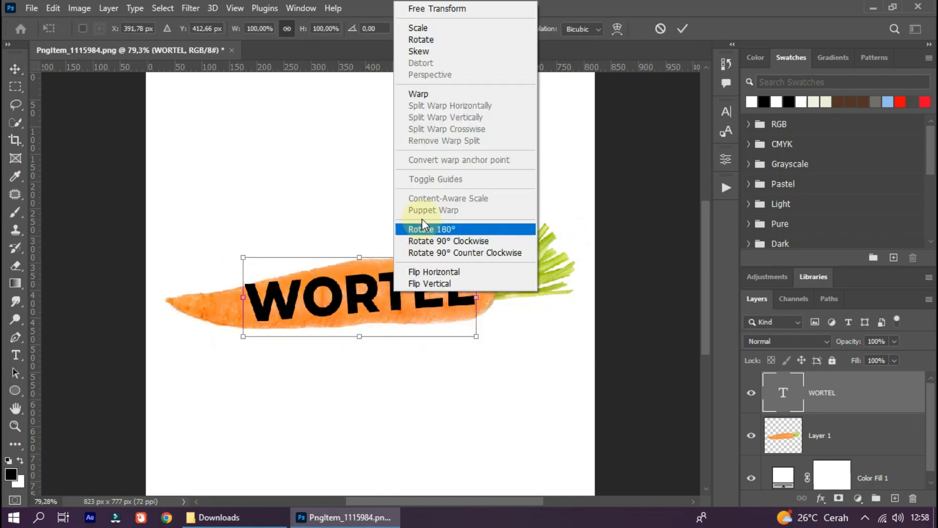
left_click(428, 94)
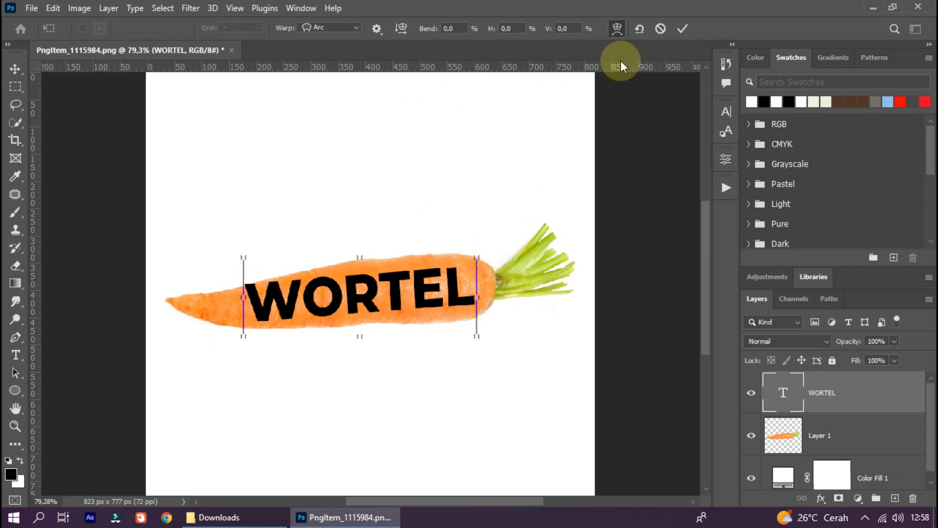
left_click(688, 24)
- Convert the WORTEL text layer to a Smart Object
right_click(791, 389)
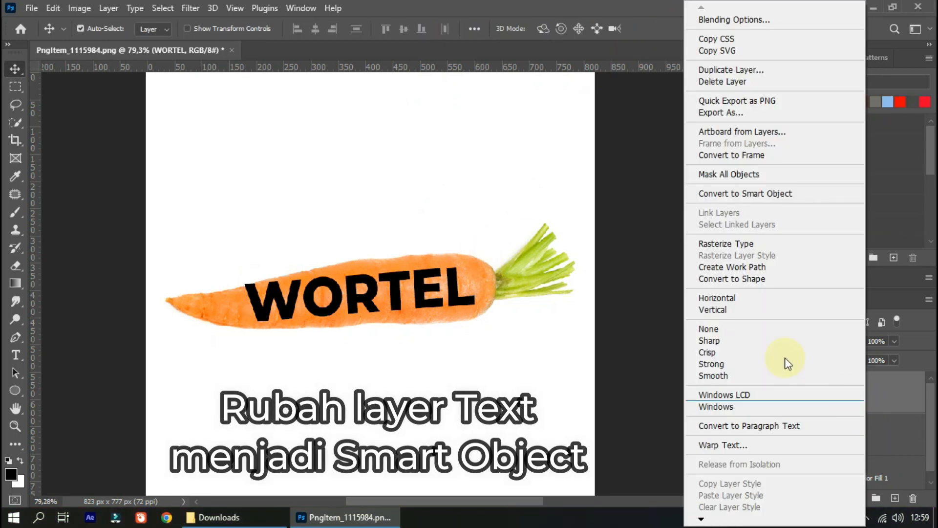
left_click(735, 194)
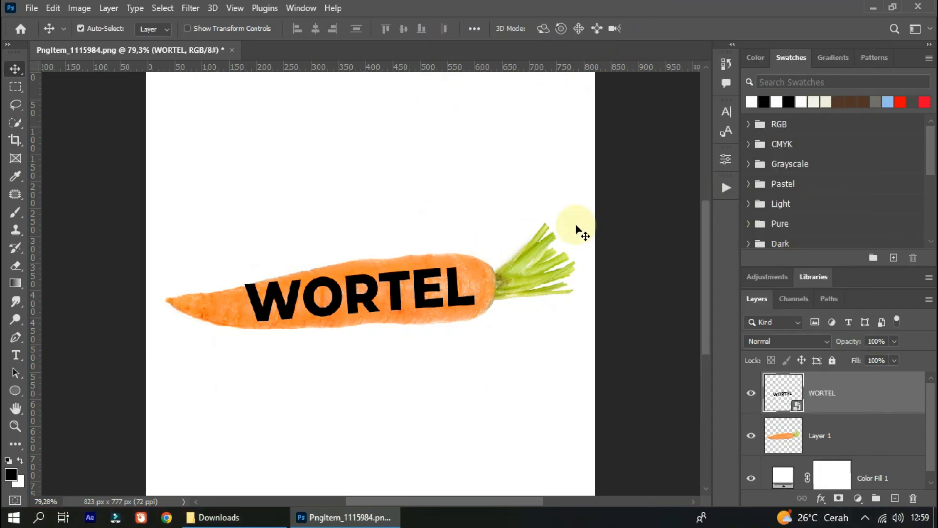
- Warp the WORTEL smart object so its L end stretches up and down to fill the carrot's thick end
key("ctrl+t")
right_click(401, 291)
left_click(444, 162)
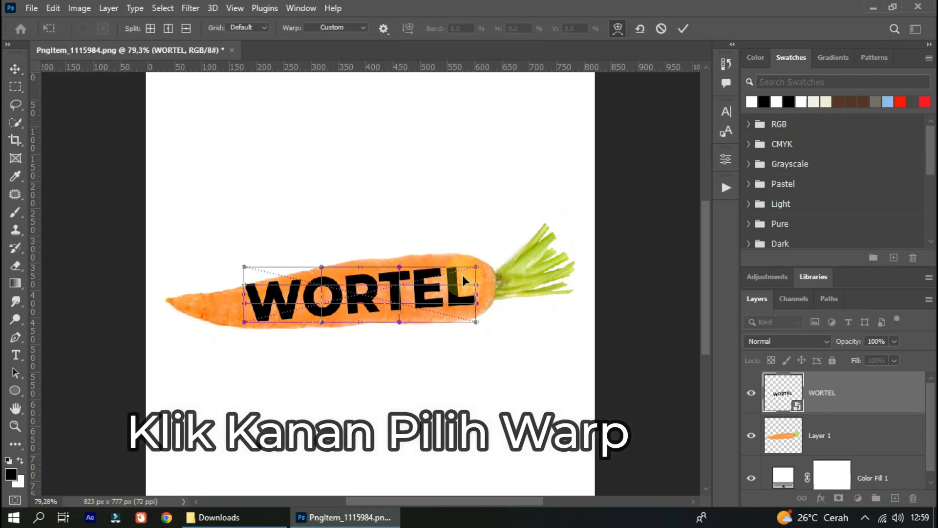
left_click_drag(475, 268, 470, 249)
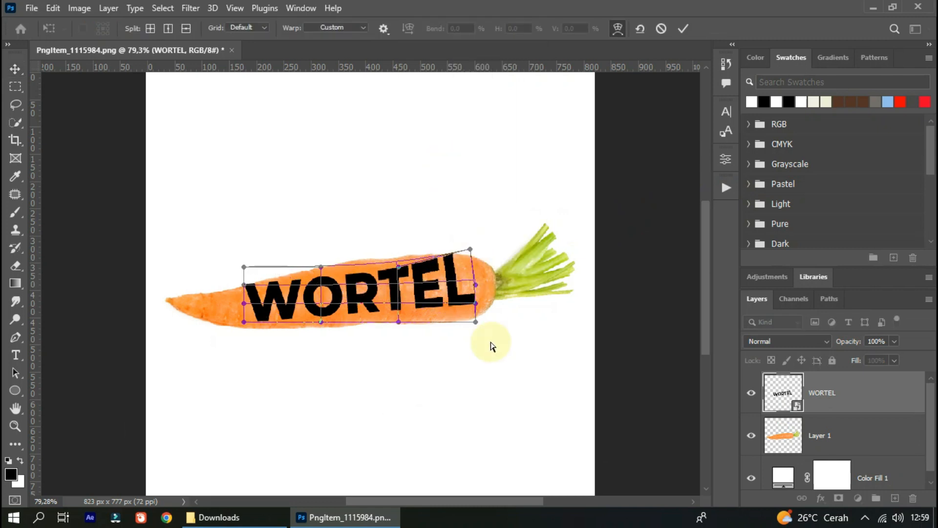
left_click_drag(477, 323, 474, 369)
left_click_drag(407, 330, 402, 340)
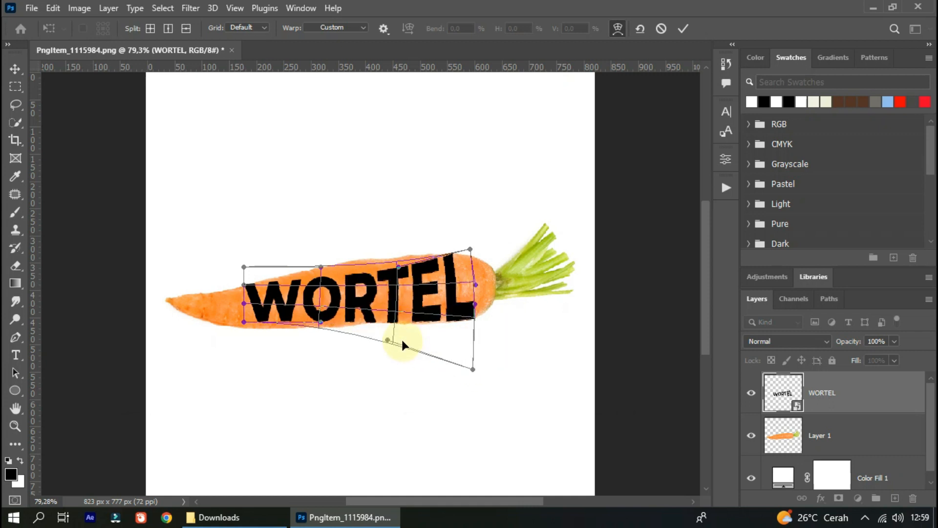
- Refine the warp so the upper and lower edges of all the letters follow the carrot's outline, and apply it
left_click_drag(399, 254, 384, 243)
left_click_drag(470, 249, 470, 252)
left_click_drag(389, 264, 387, 260)
left_click_drag(341, 286, 336, 278)
left_click_drag(349, 315, 349, 329)
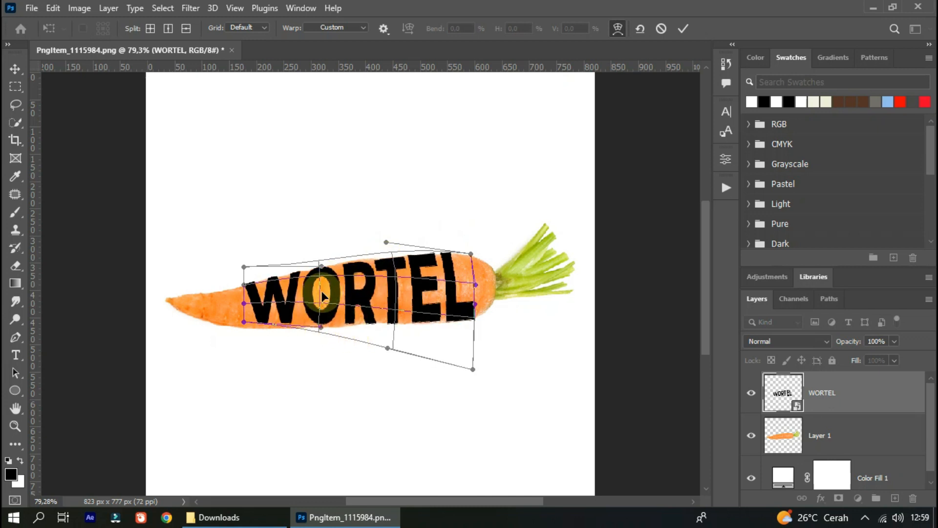
left_click_drag(326, 282, 326, 287)
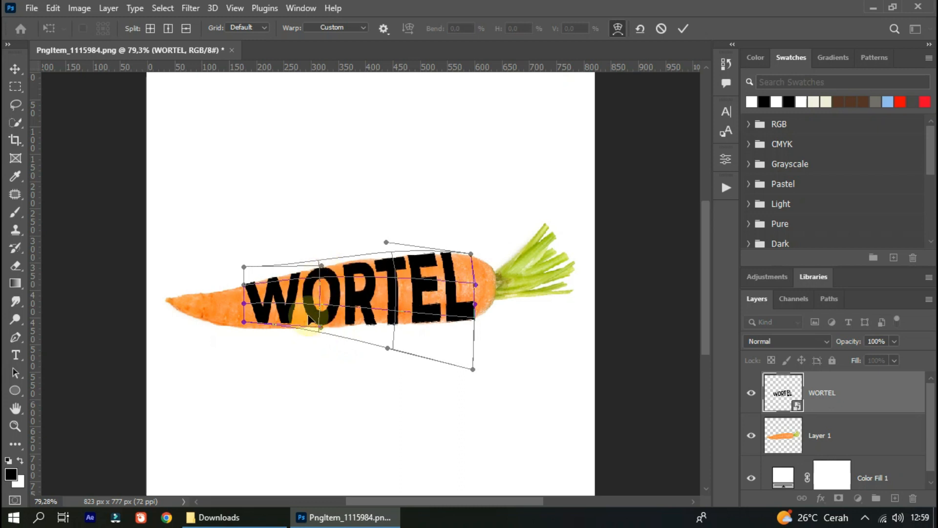
left_click_drag(275, 320, 347, 326)
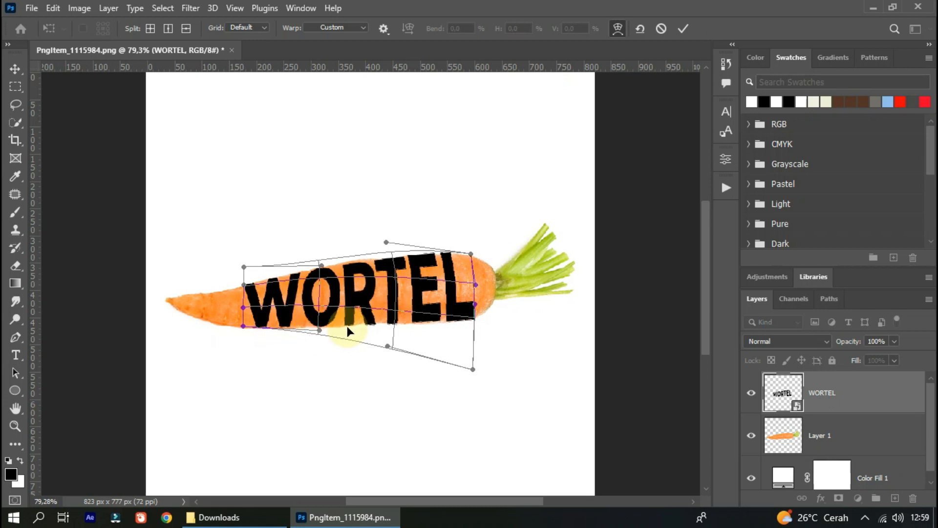
left_click(683, 30)
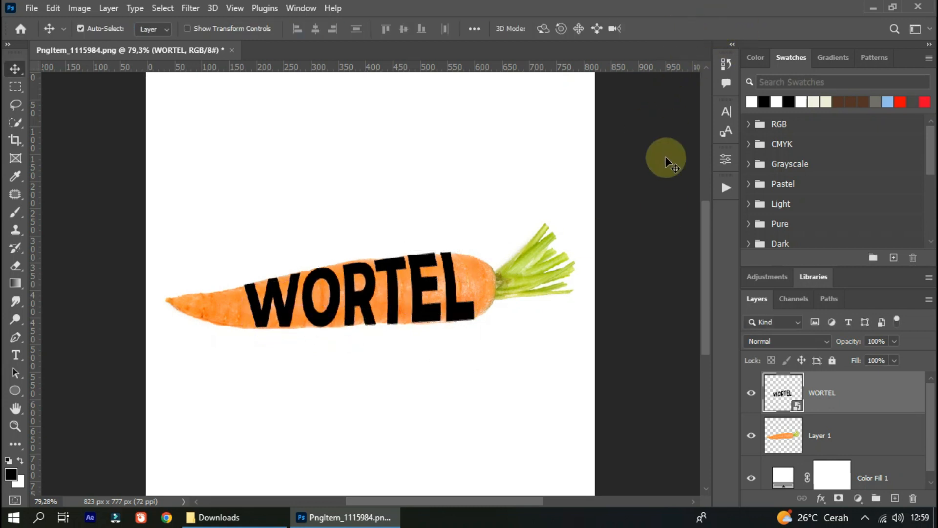
- Place a duplicate of the carrot layer above WORTEL and clip it to the text with a clipping mask
left_click(862, 442)
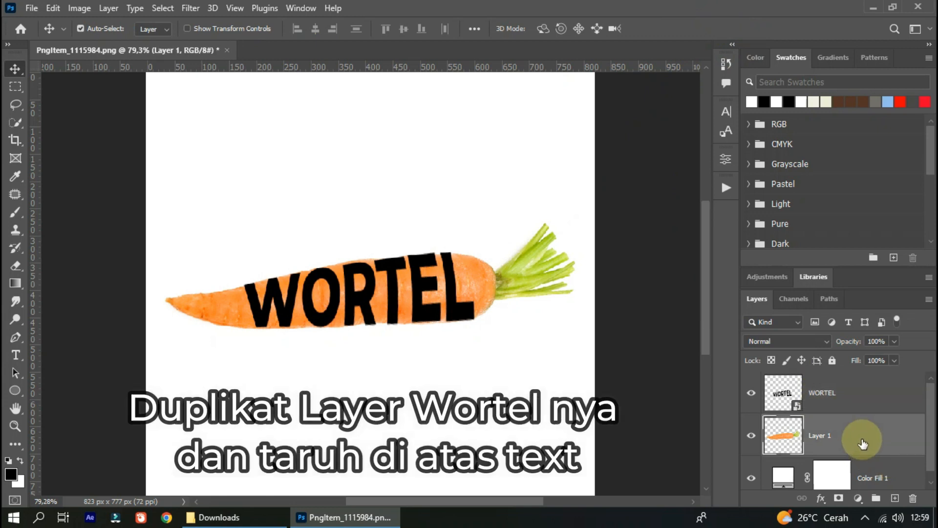
left_click_drag(865, 443, 899, 498)
left_click_drag(838, 429, 838, 388)
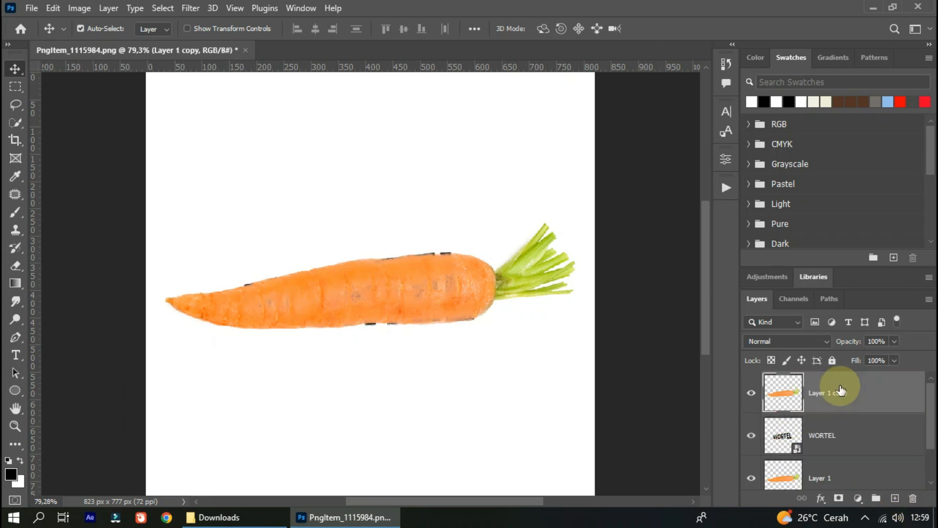
right_click(838, 391)
left_click(736, 283)
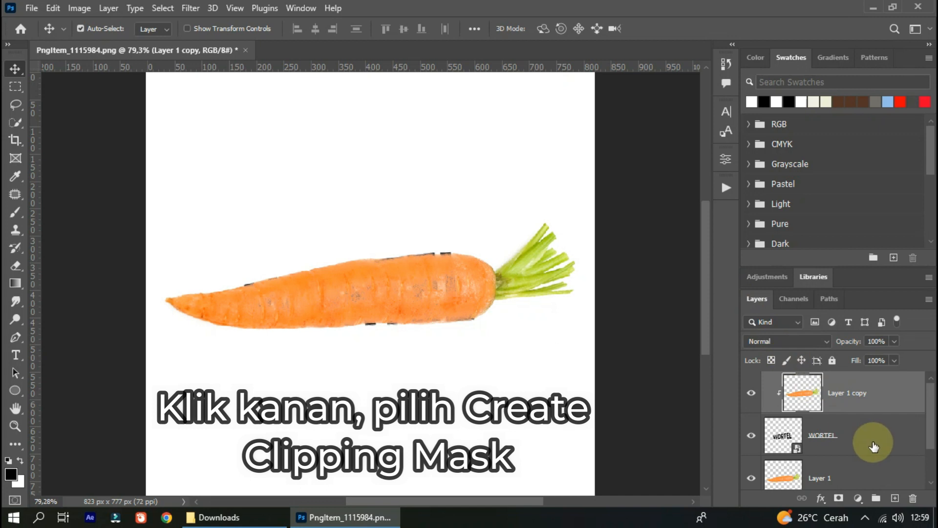
- Hide the original carrot layer, Layer 1, below the WORTEL text
left_click(771, 473)
left_click(752, 477)
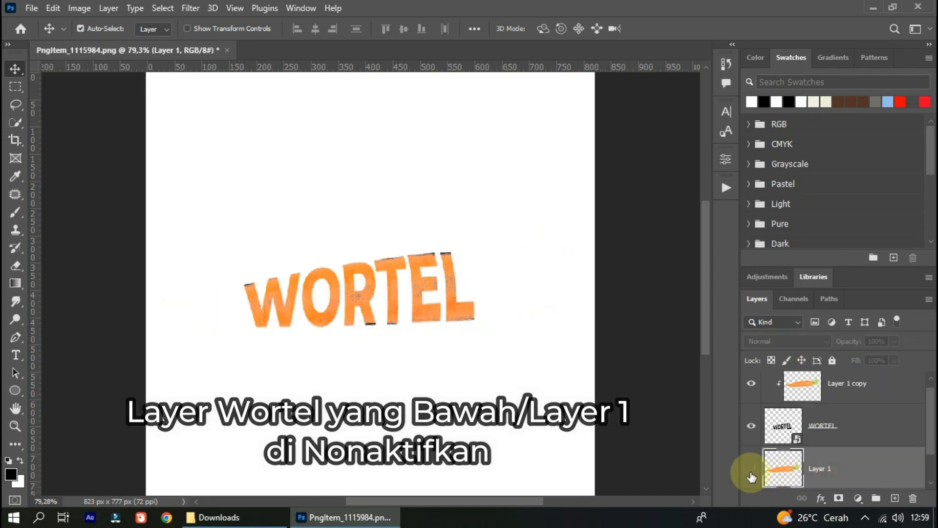
scroll(831, 418, "up", 1)
left_click(860, 397)
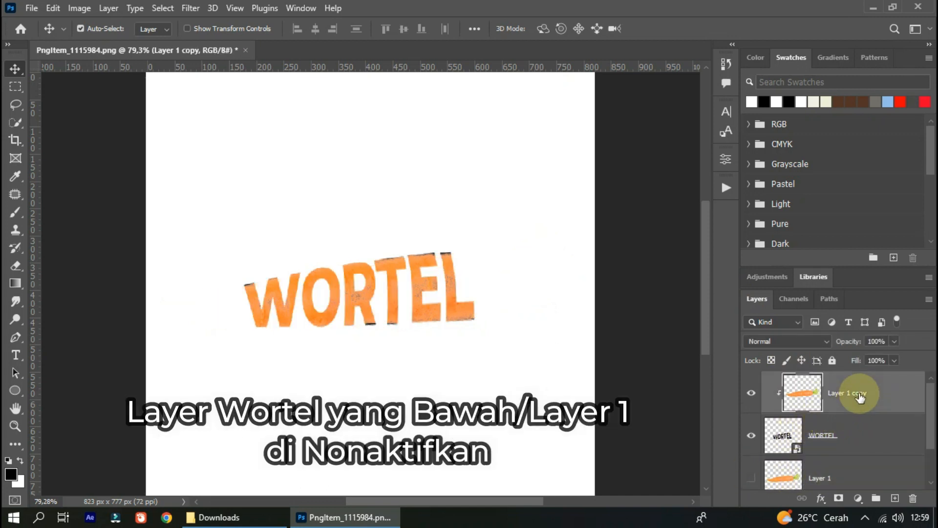
- Duplicate the hidden Layer 1 again and move the copy to the top of the layer stack
scroll(850, 440, "down", 1)
left_click(856, 452)
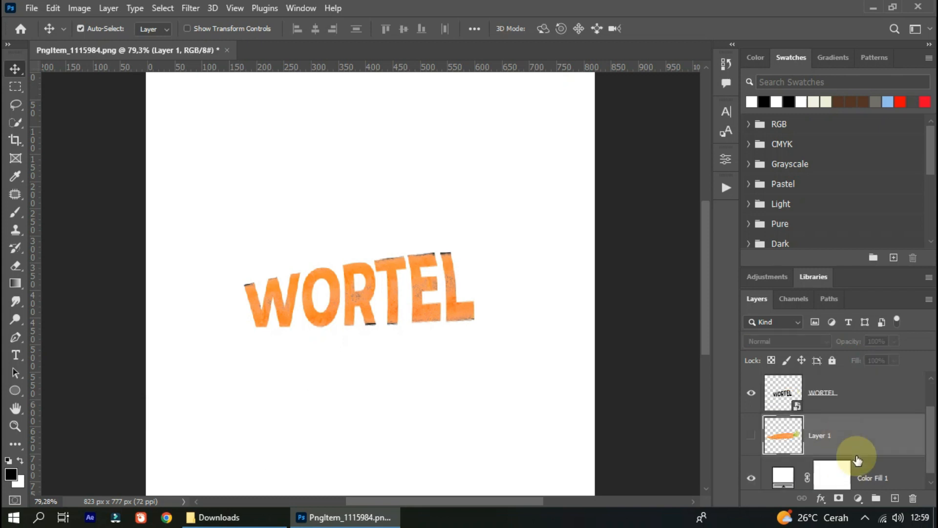
key("ctrl+j")
scroll(862, 469, "up", 1)
left_click_drag(862, 468, 850, 387)
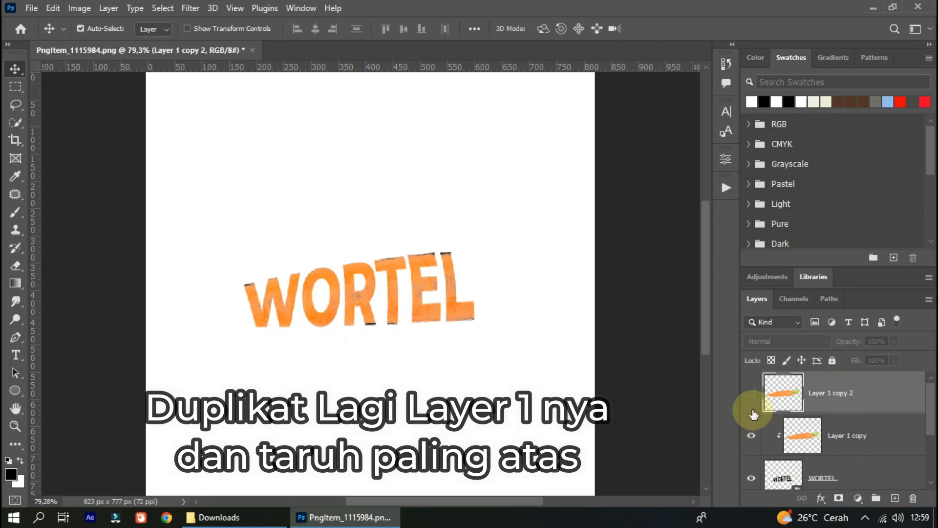
- Show Layer 1 copy 2, add a layer mask to it, and invert the mask to black
left_click(751, 393)
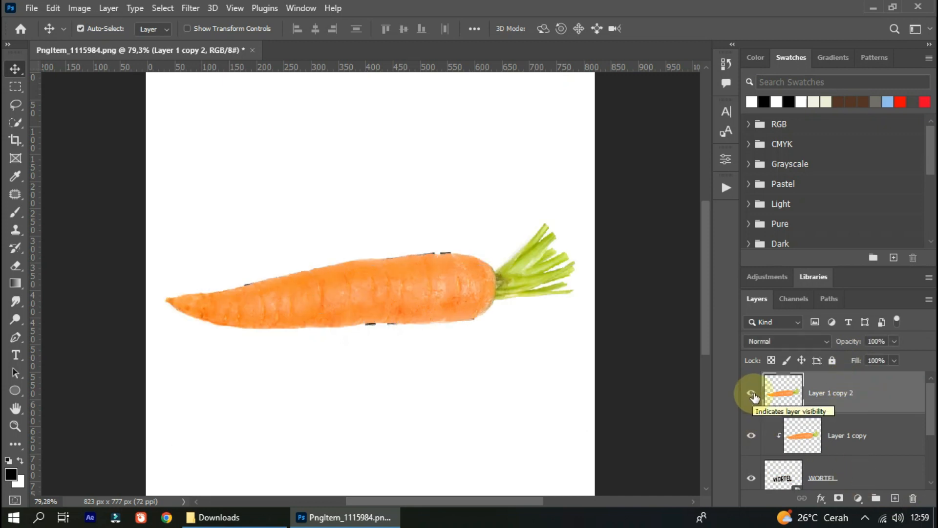
left_click(839, 498)
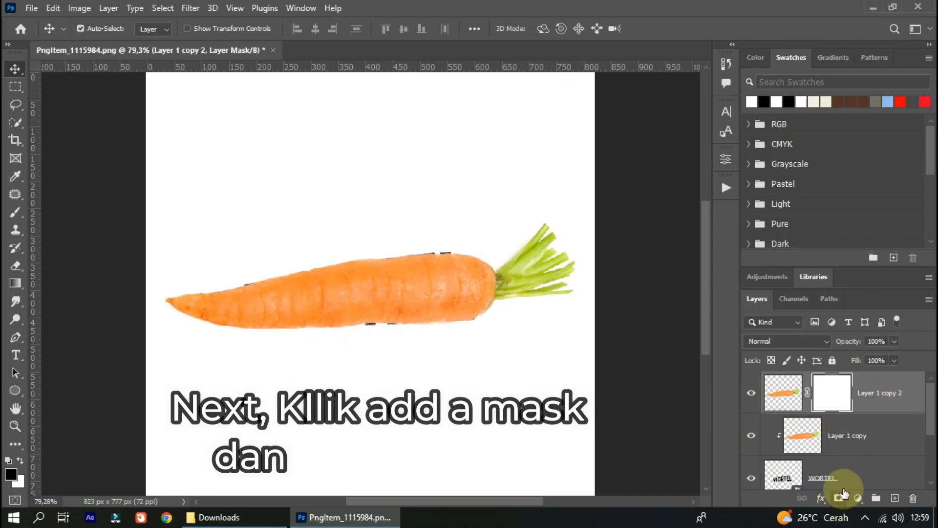
right_click(841, 394)
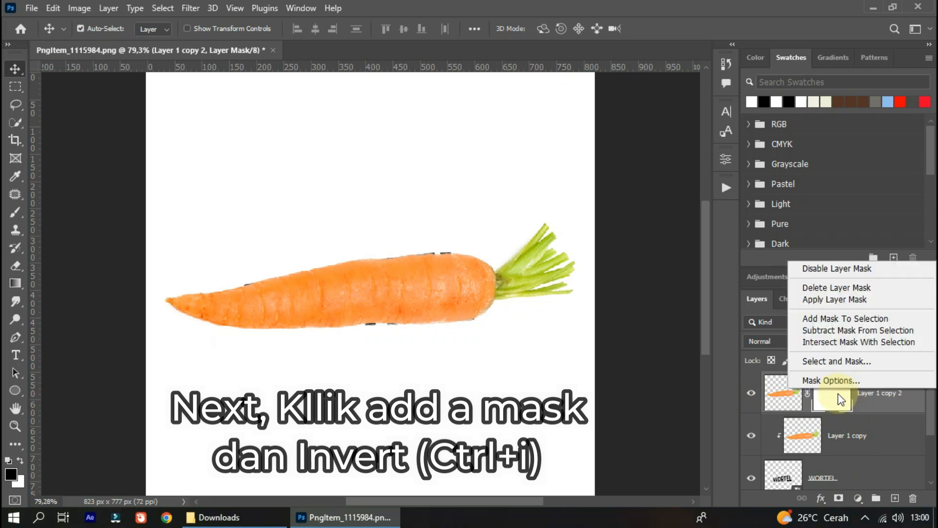
left_click(837, 394)
left_click(157, 8)
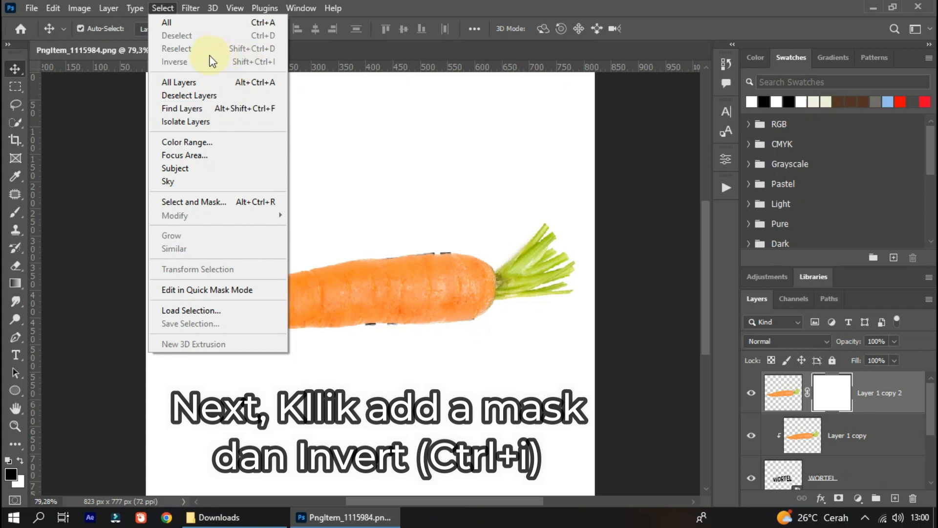
left_click(450, 3)
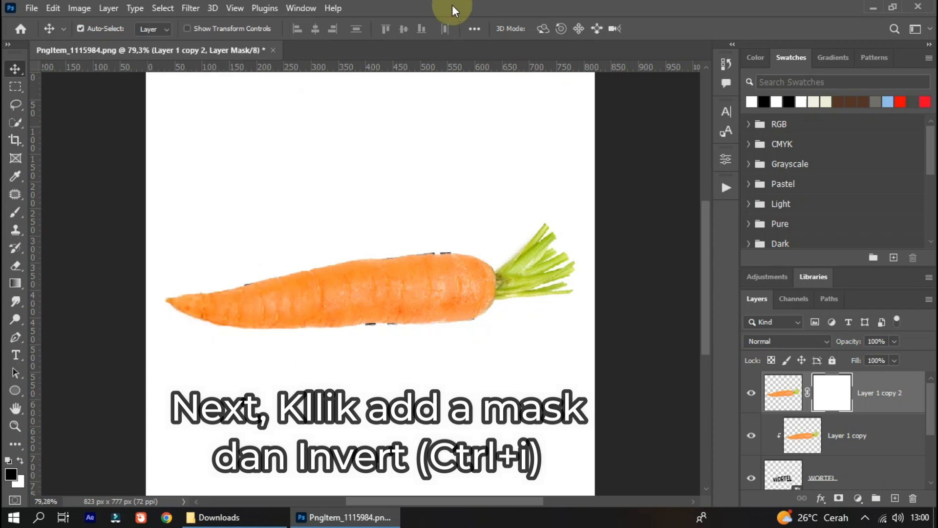
key("ctrl+i")
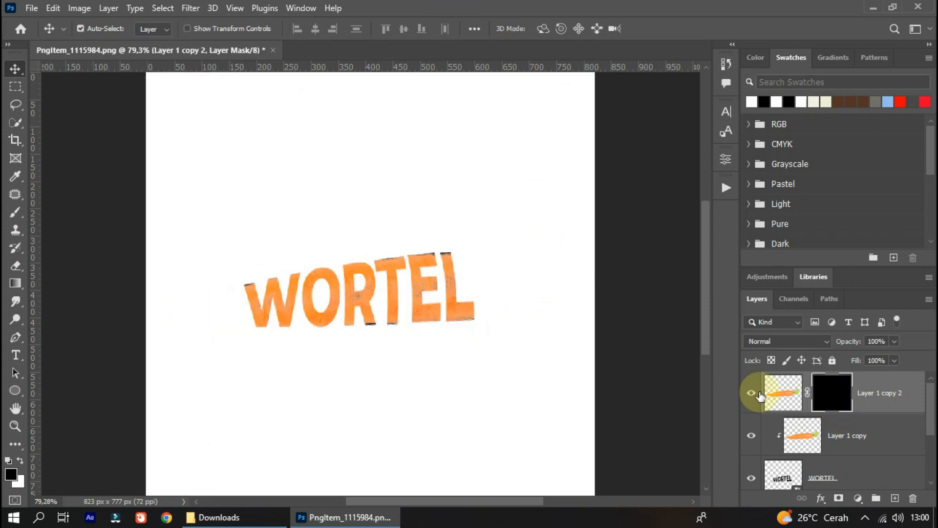
- Paint white on the Layer 1 copy 2 mask with a 90 px soft round brush to reveal the carrot's leafy end beside the L
key("b")
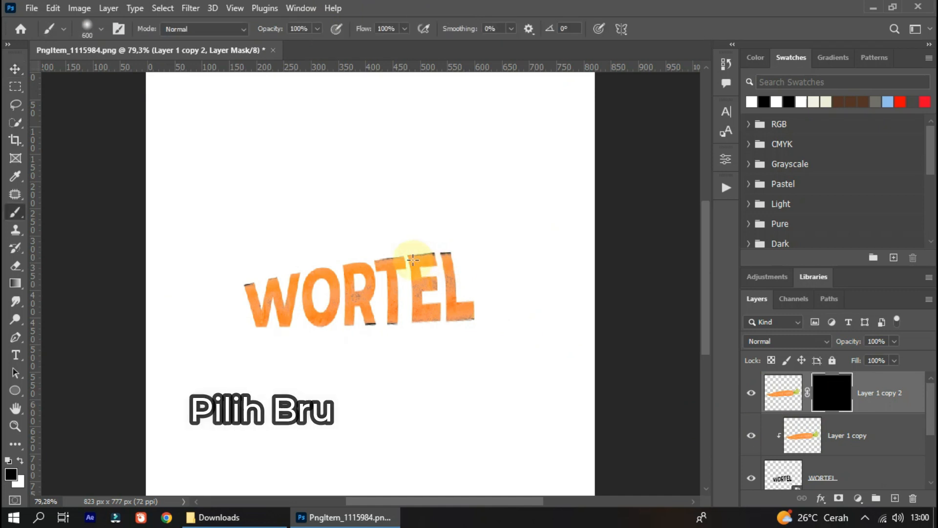
right_click(252, 262)
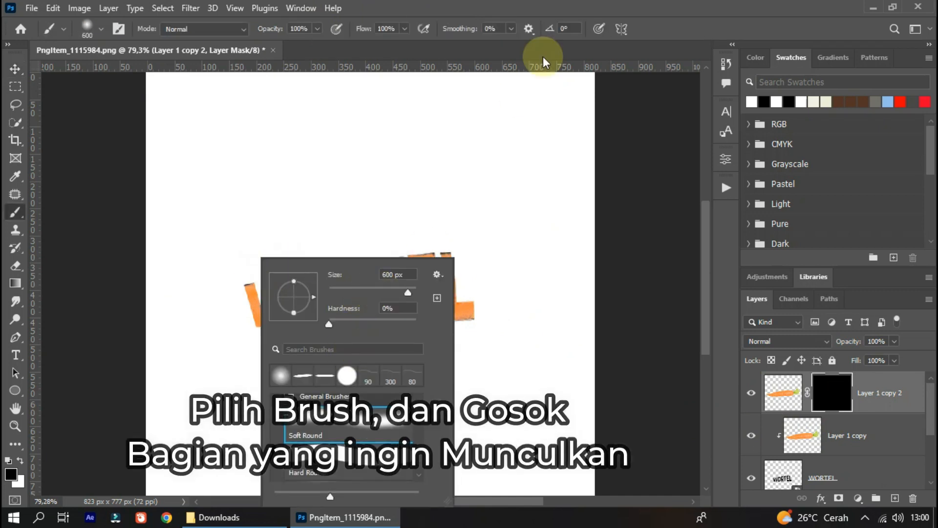
left_click(632, 9)
key("bracketleft")
key("bracketleft")
key("bracketleft")
key("bracketleft")
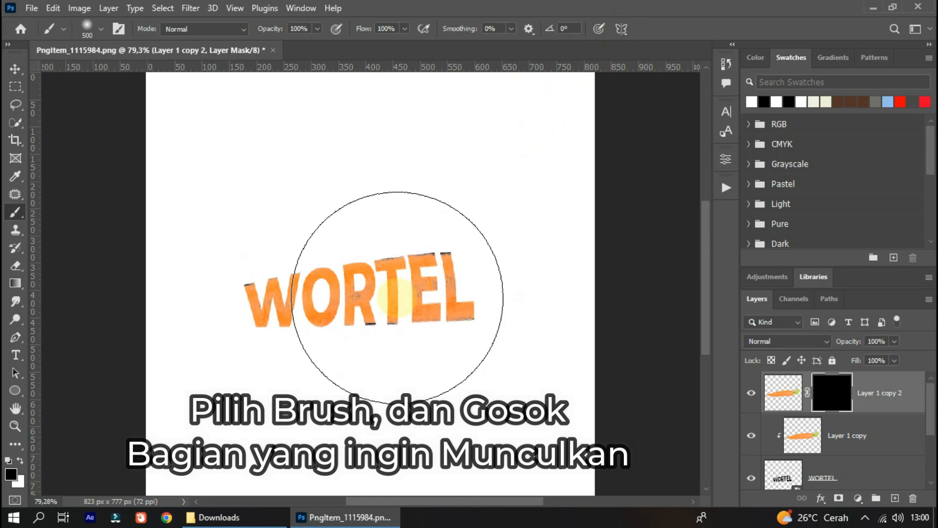
key("bracketleft")
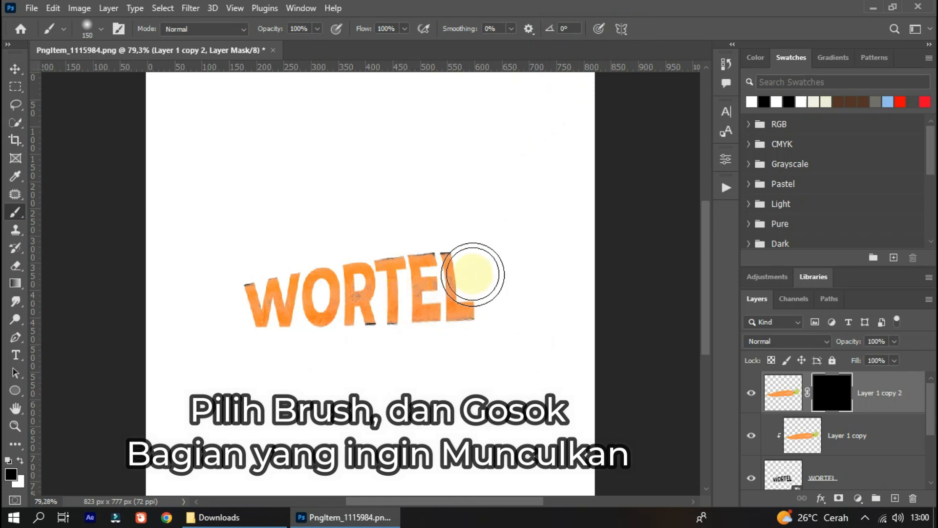
key("bracketleft")
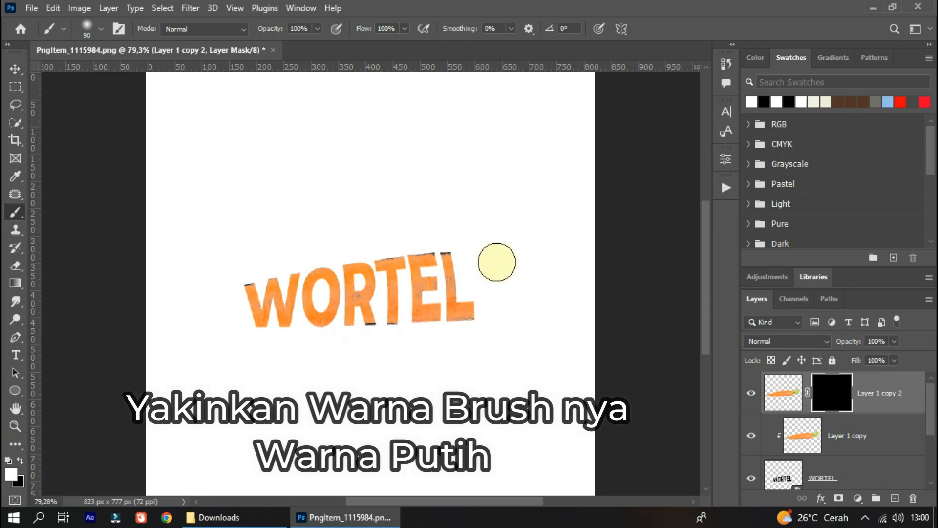
left_click_drag(497, 262, 484, 300)
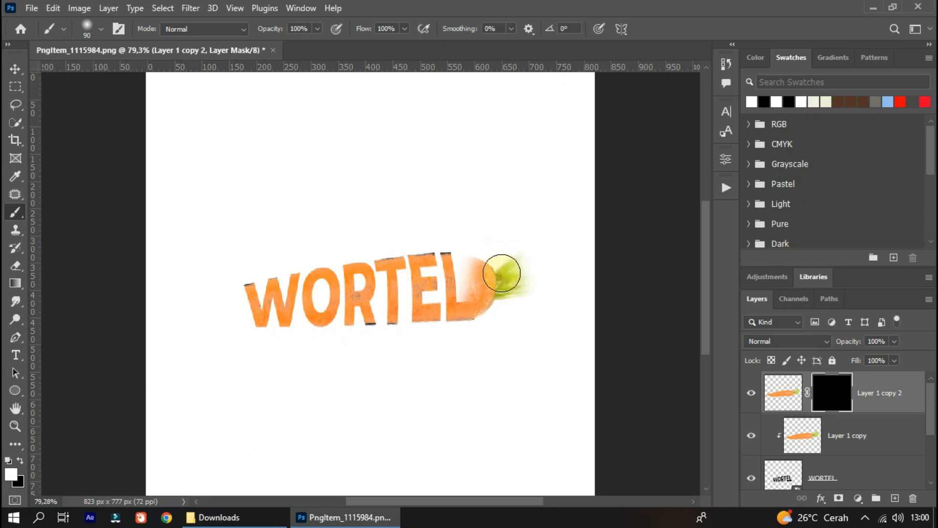
mouse_move(478, 273)
left_mouse_down()
mouse_move(471, 293)
mouse_move(461, 249)
mouse_move(469, 310)
mouse_move(473, 271)
mouse_move(432, 289)
left_mouse_up()
- With a 90 px hard round brush, refine the mask around the L and reveal the carrot's pointed tip and full green leaves
right_click(478, 250)
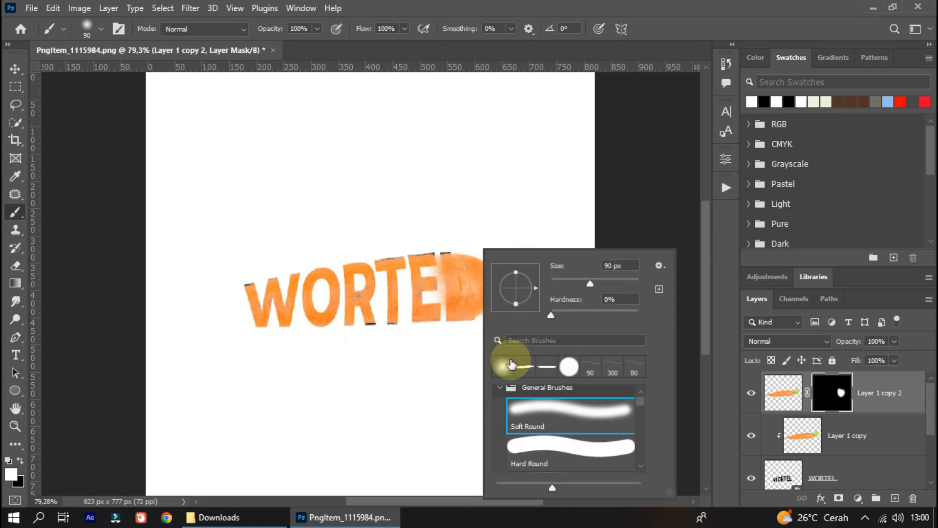
left_click(569, 366)
left_click(666, 5)
key("alt")
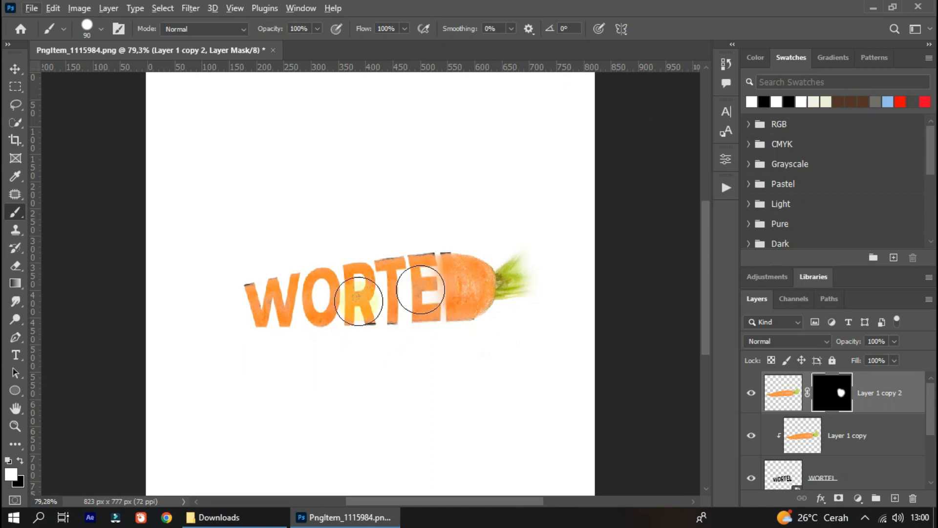
left_click(21, 460)
mouse_move(423, 327)
left_mouse_down()
mouse_move(426, 232)
mouse_move(437, 312)
mouse_move(443, 283)
mouse_move(437, 238)
mouse_move(431, 327)
mouse_move(431, 237)
mouse_move(411, 321)
mouse_move(275, 332)
mouse_move(246, 307)
mouse_move(180, 310)
mouse_move(239, 328)
mouse_move(227, 274)
mouse_move(223, 297)
left_mouse_up()
mouse_move(509, 292)
left_mouse_down()
mouse_move(544, 231)
mouse_move(608, 195)
mouse_move(494, 329)
mouse_move(444, 358)
left_mouse_up()
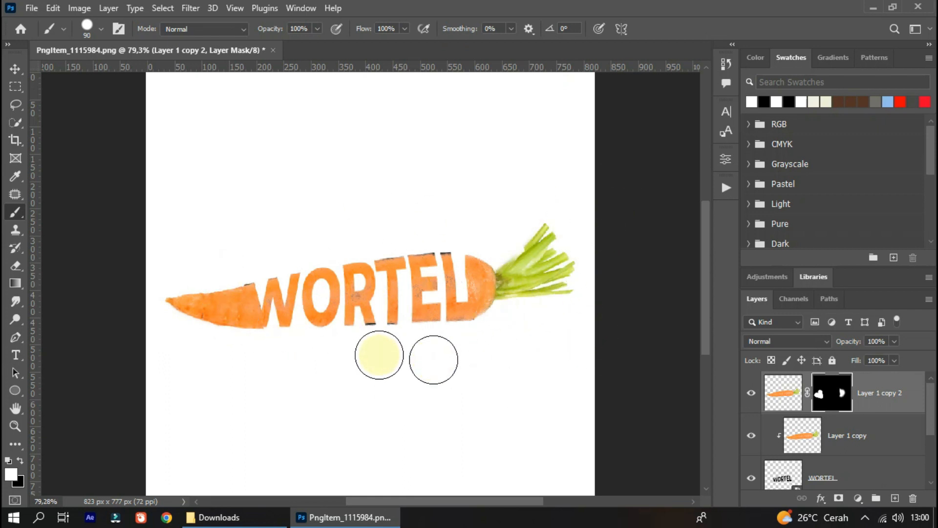
- Warp the WORTEL layer so the upper edges of T, E and L and the lower edges of R and T follow the carrot, and apply it
left_click(15, 68)
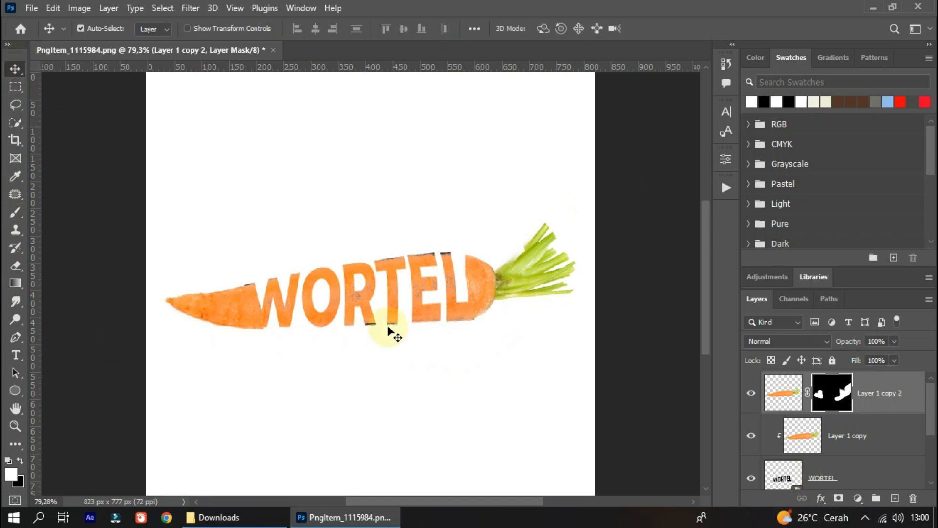
scroll(836, 440, "down", 1)
left_click(834, 435)
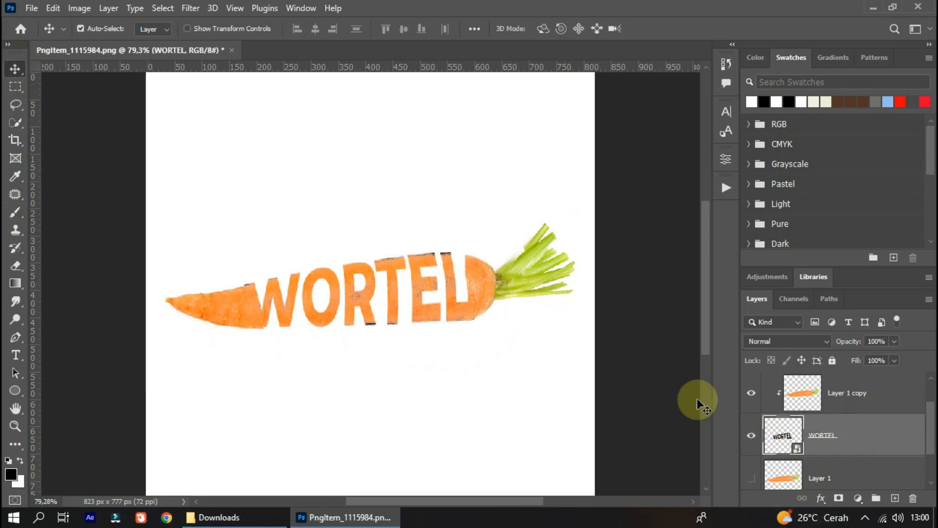
key("ctrl+t")
right_click(430, 285)
left_click(465, 165)
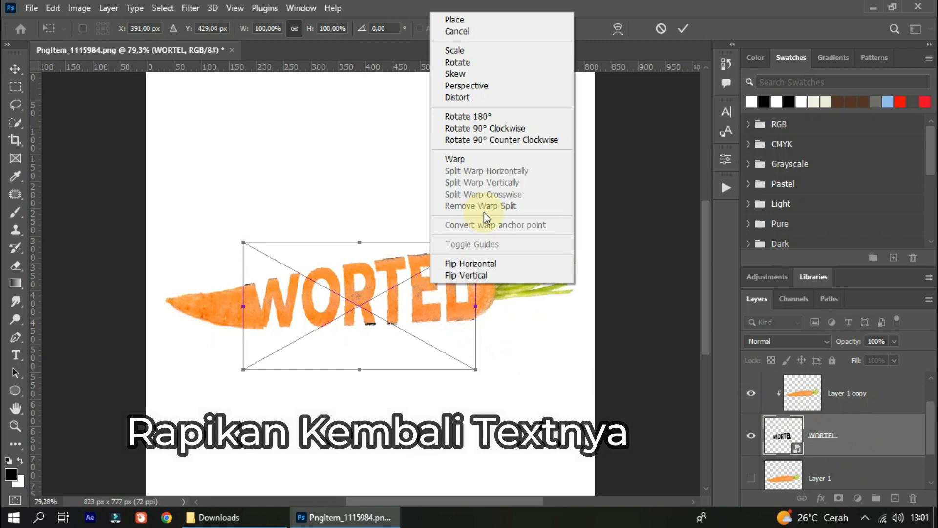
mouse_move(468, 256)
left_mouse_down()
mouse_move(471, 247)
mouse_move(470, 256)
left_mouse_up()
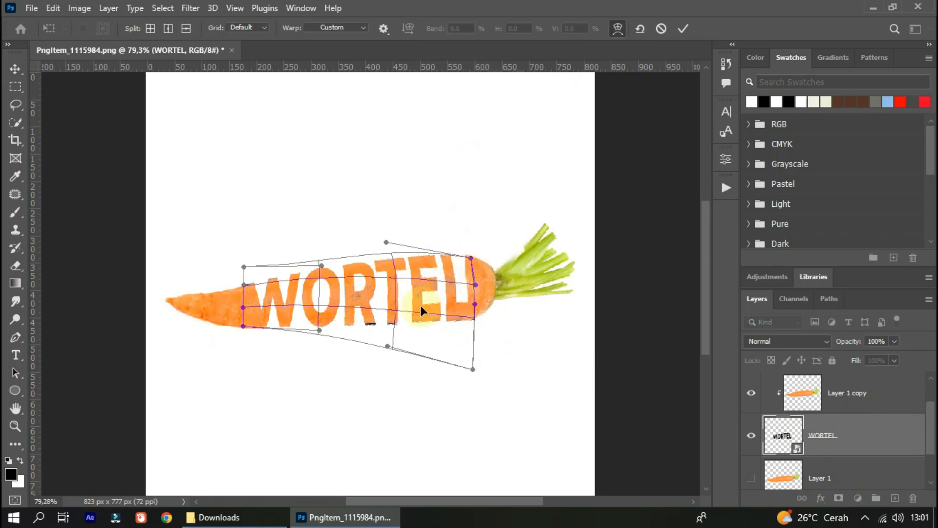
left_click_drag(387, 347, 390, 342)
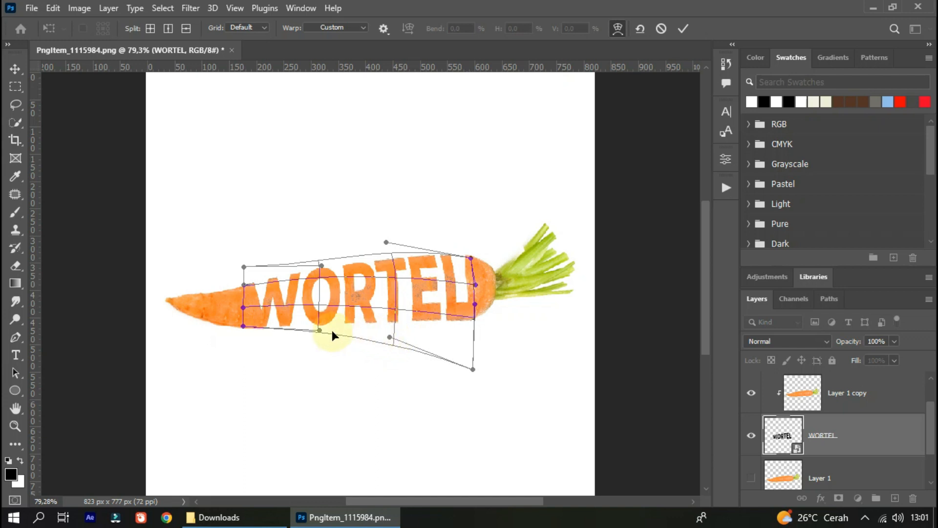
left_click(683, 27)
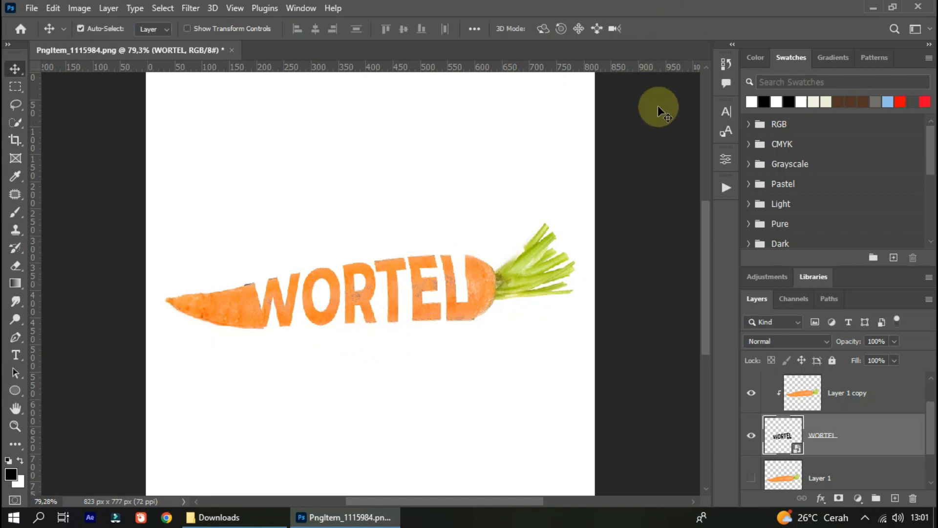
- Warp the WORTEL layer again, lowering the corner above the W to the carrot's outline, and apply it
key("ctrl+t")
right_click(277, 302)
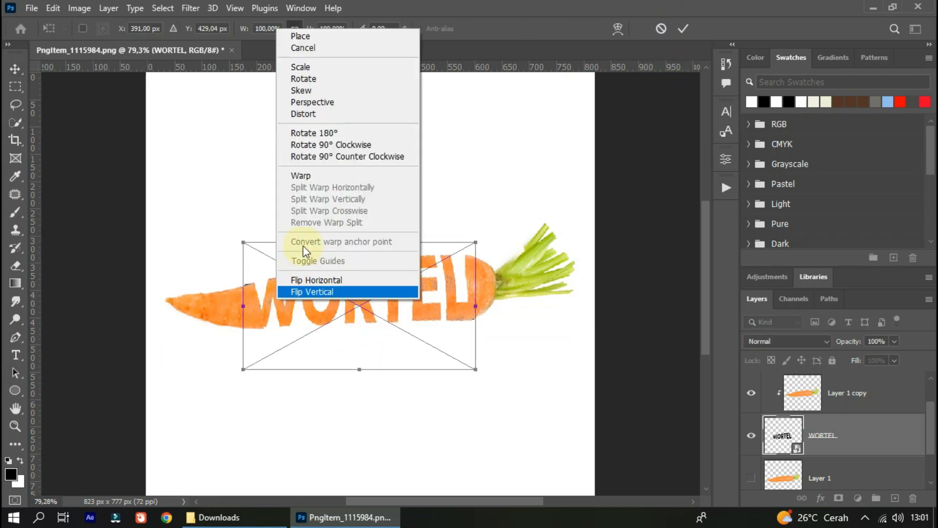
left_click(293, 176)
left_click_drag(245, 254, 245, 269)
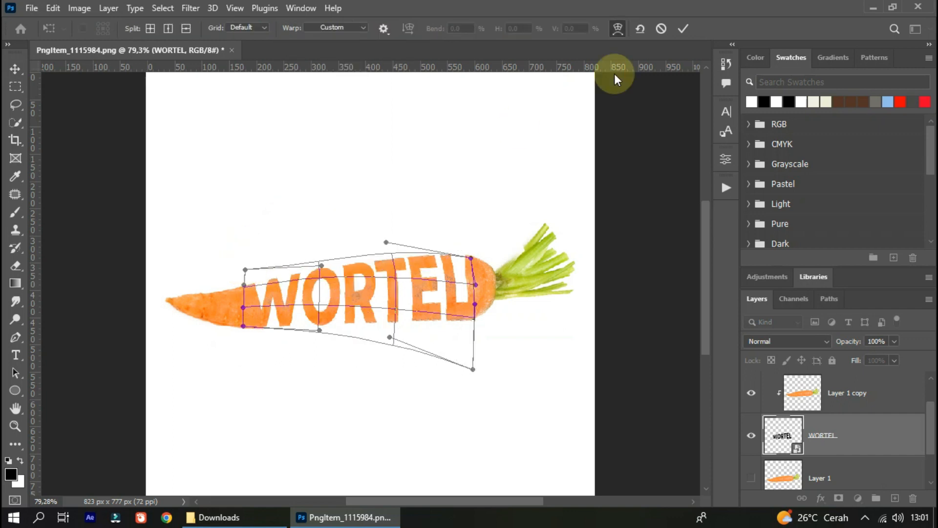
left_click(684, 28)
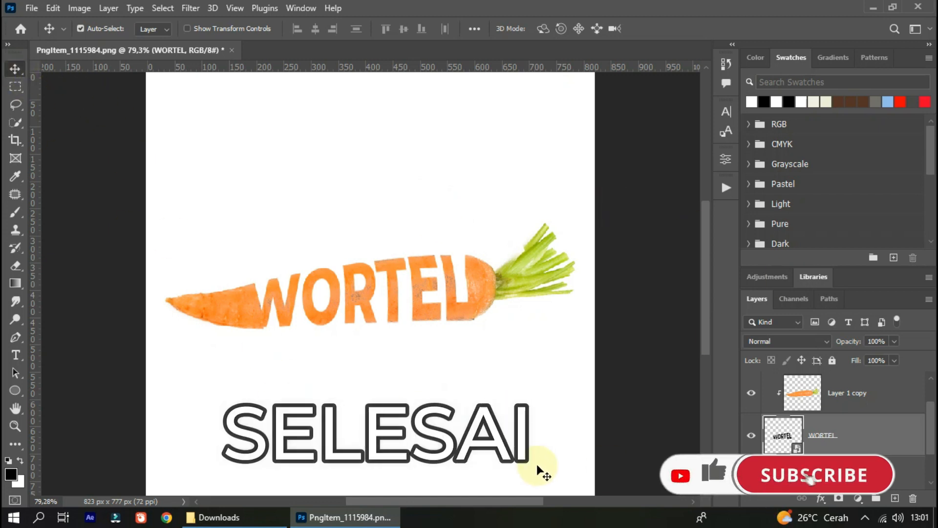
- Add a new empty layer directly above the hidden Layer 1
scroll(831, 446, "down", 2)
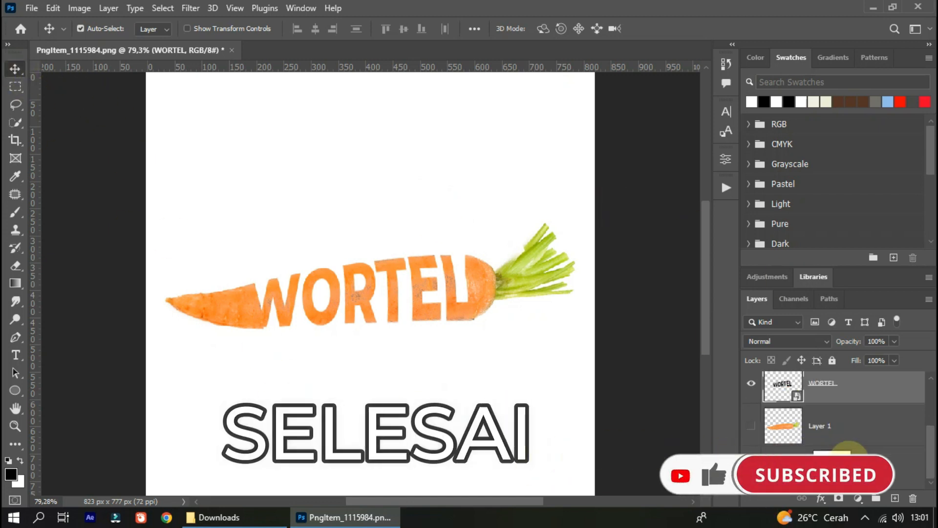
left_click(868, 431)
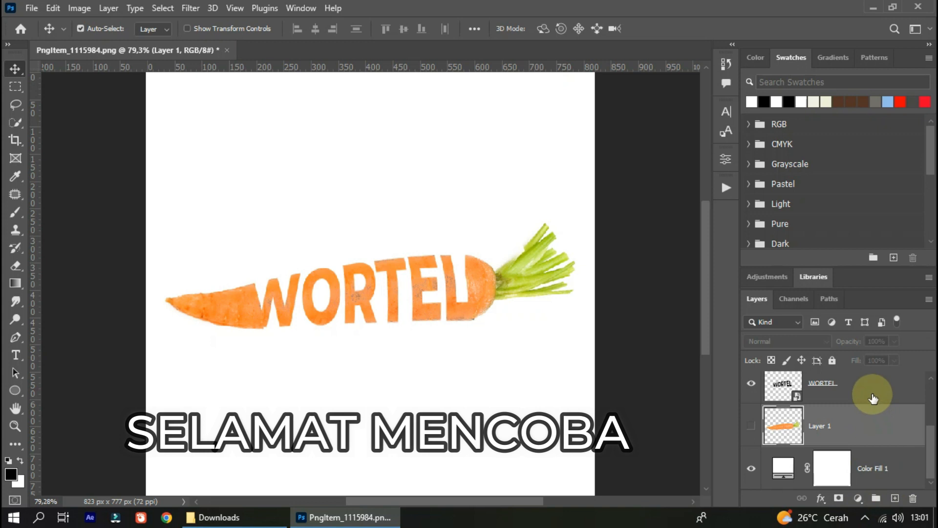
left_click(895, 498)
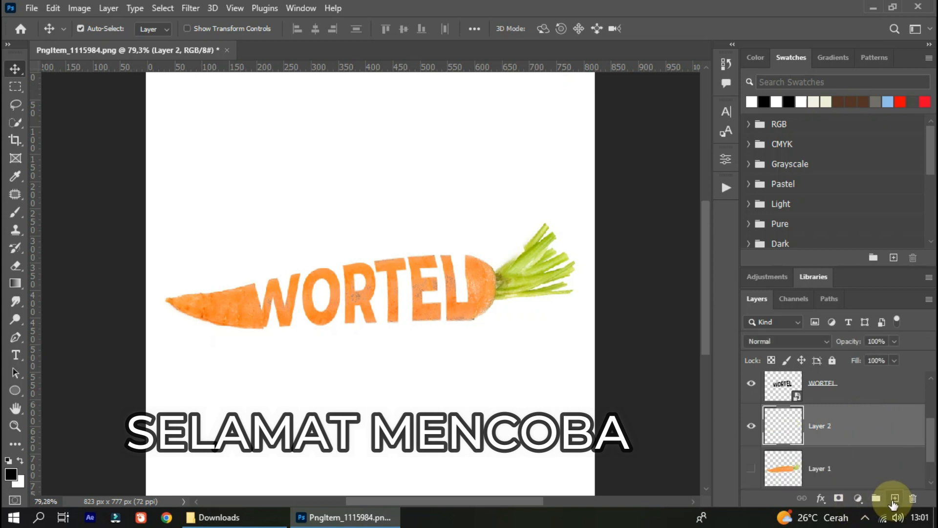